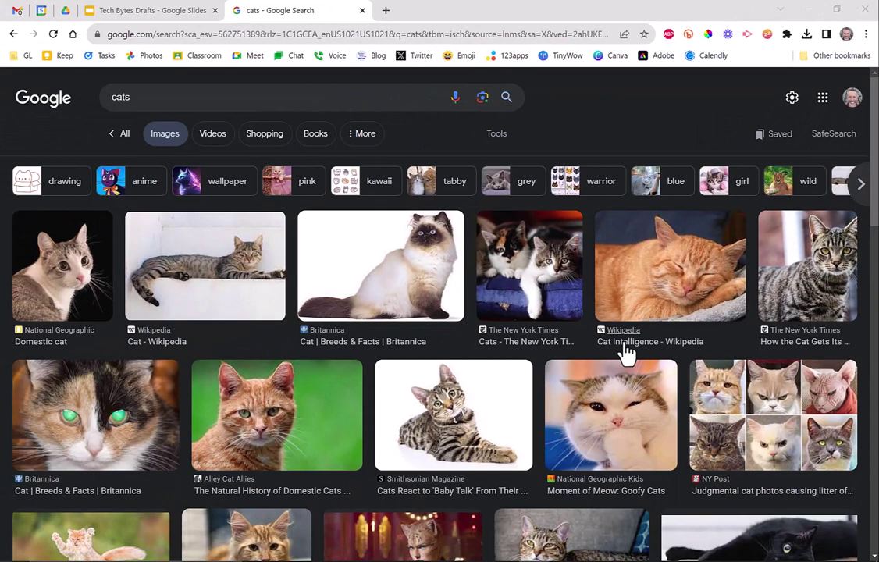
# Save the striped tabby cat photo to Downloads as download.jpg and confirm it finished.
pyautogui.rightClick(465, 421)
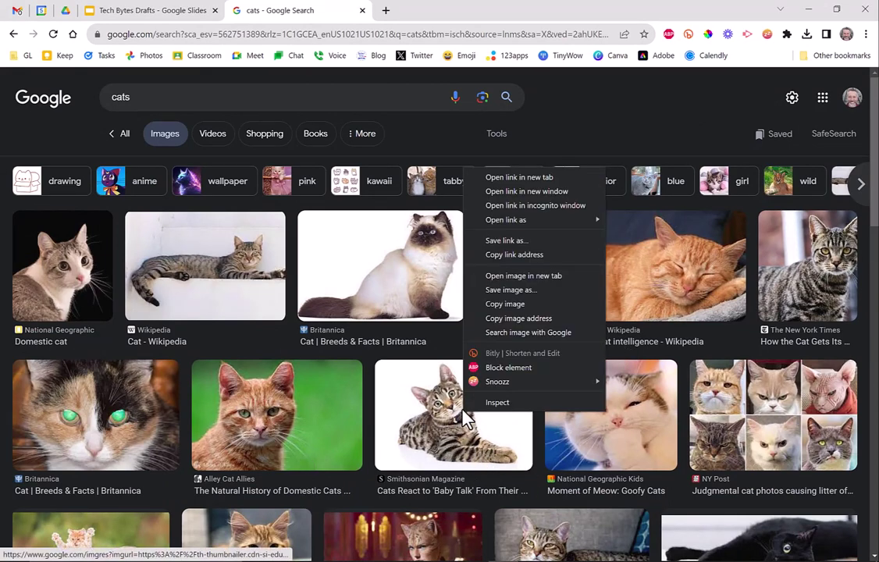
pyautogui.click(453, 251)
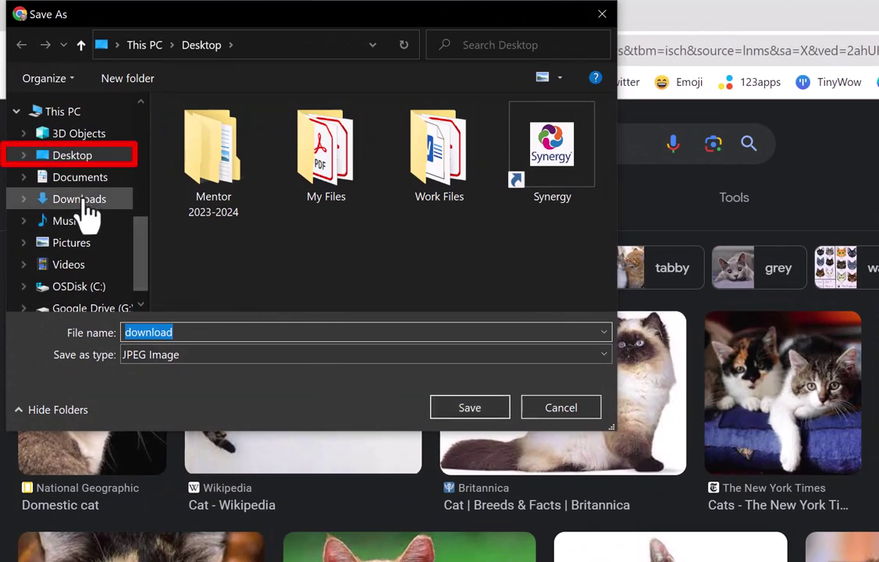
pyautogui.click(78, 198)
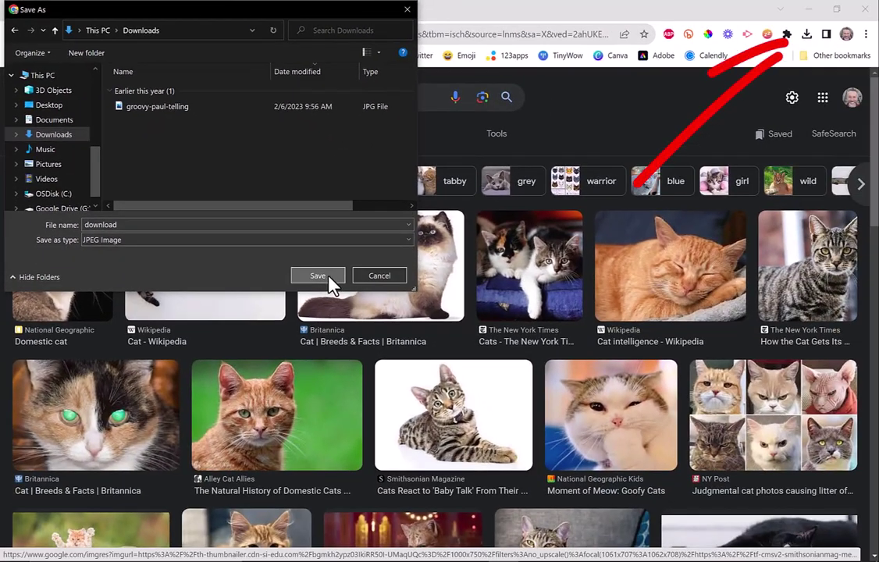
pyautogui.click(318, 276)
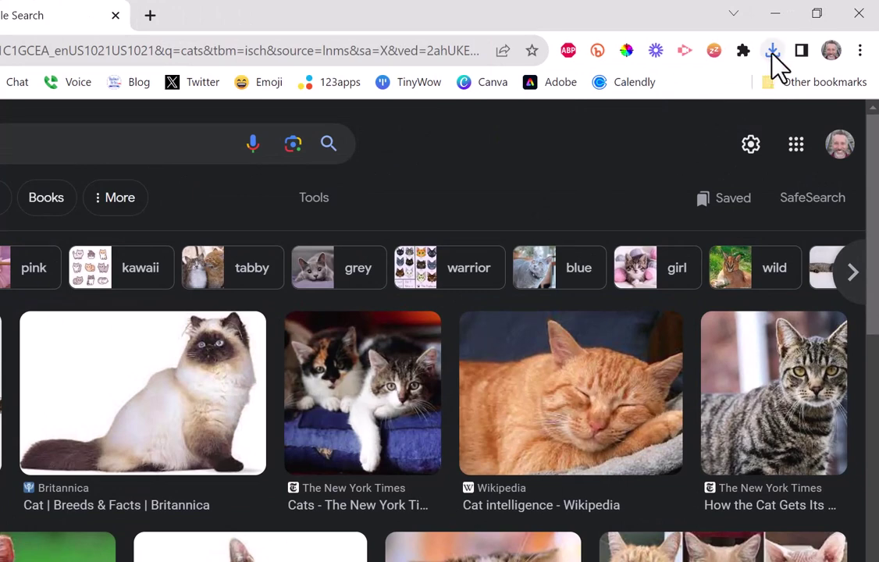
pyautogui.click(772, 51)
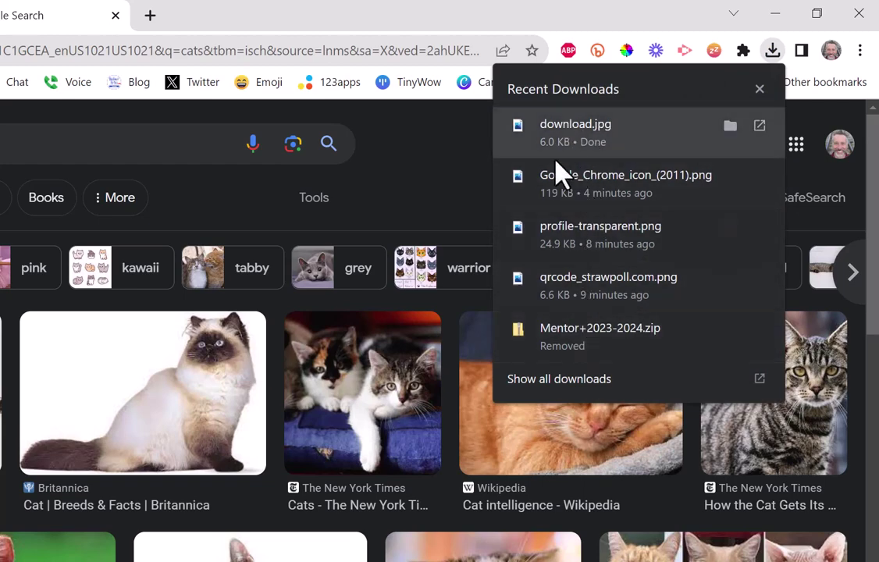
pyautogui.click(427, 18)
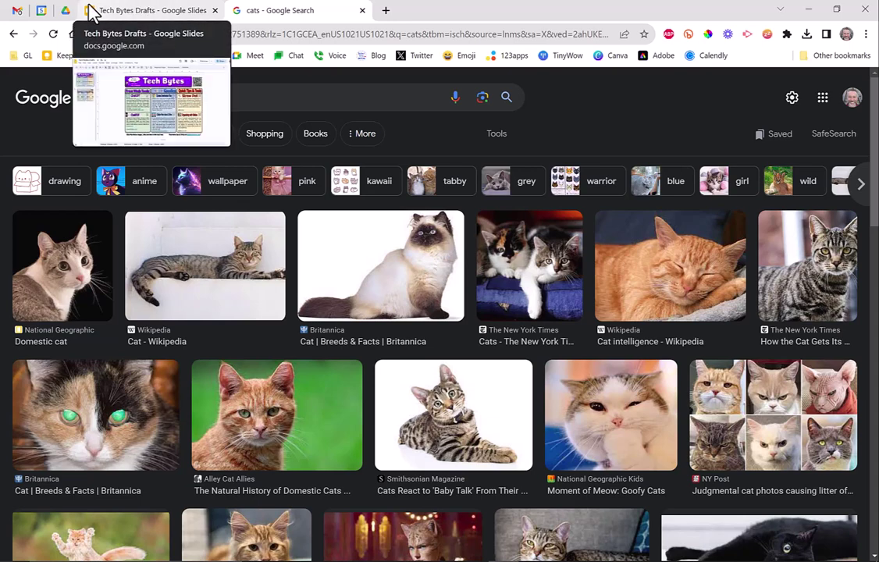
# Drag download.jpg from Chrome's recent downloads list into the My Drive file list.
pyautogui.click(67, 11)
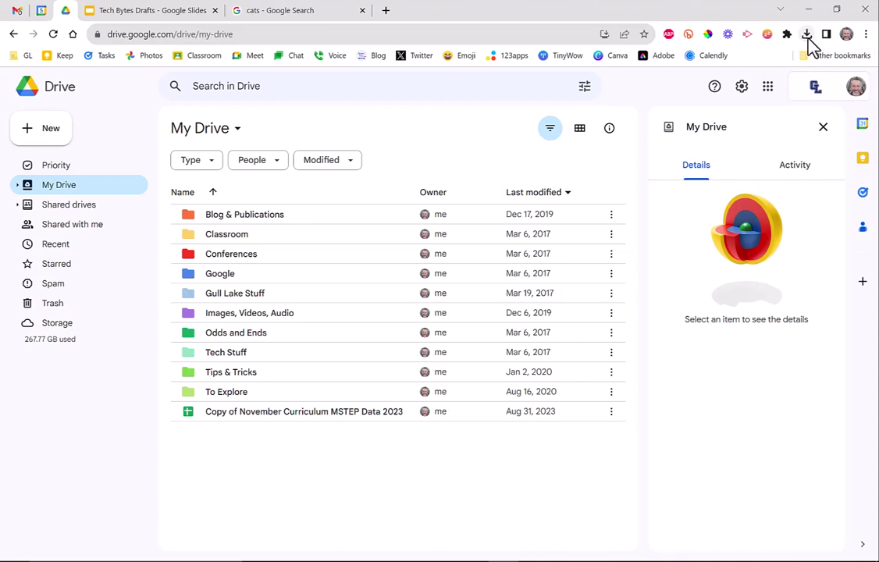
pyautogui.click(806, 34)
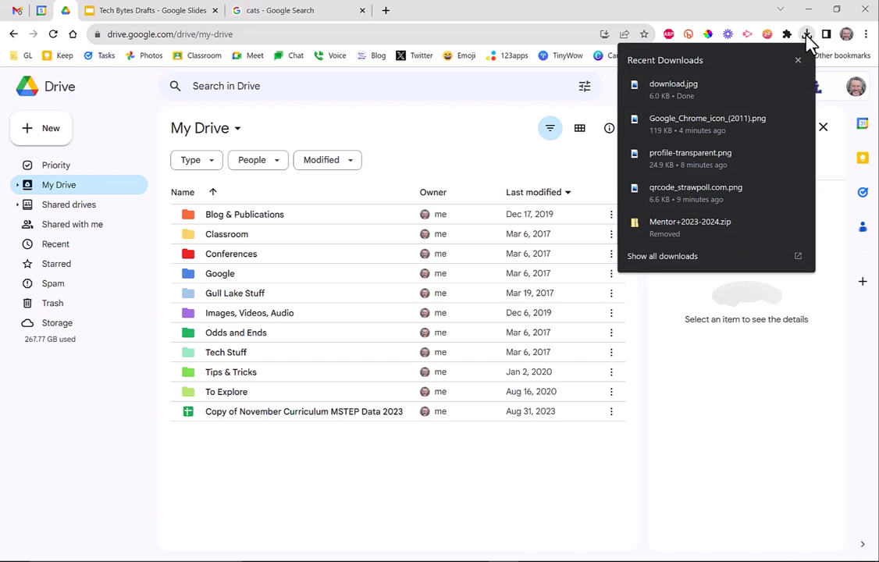
pyautogui.moveTo(679, 90)
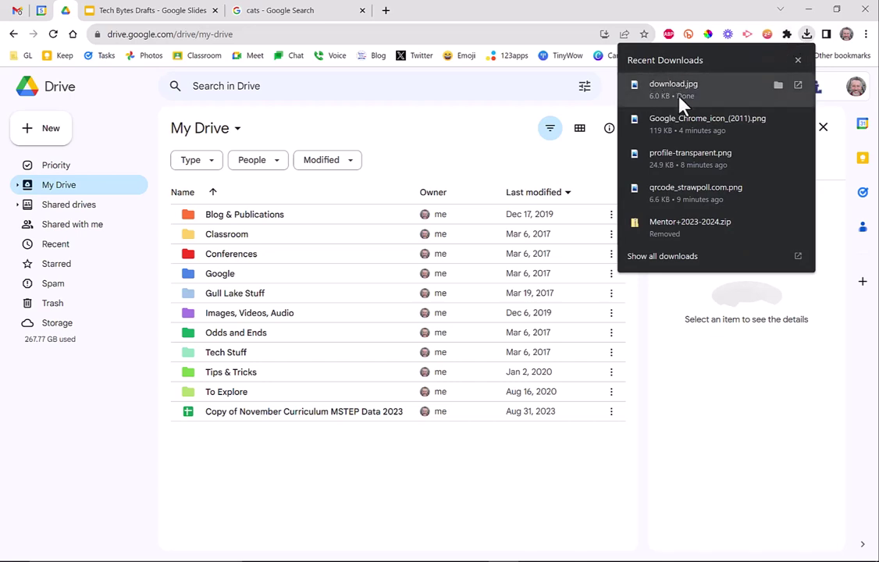
pyautogui.moveTo(676, 88)
pyautogui.mouseDown()
pyautogui.moveTo(217, 456)
pyautogui.moveTo(233, 490)
pyautogui.mouseUp()
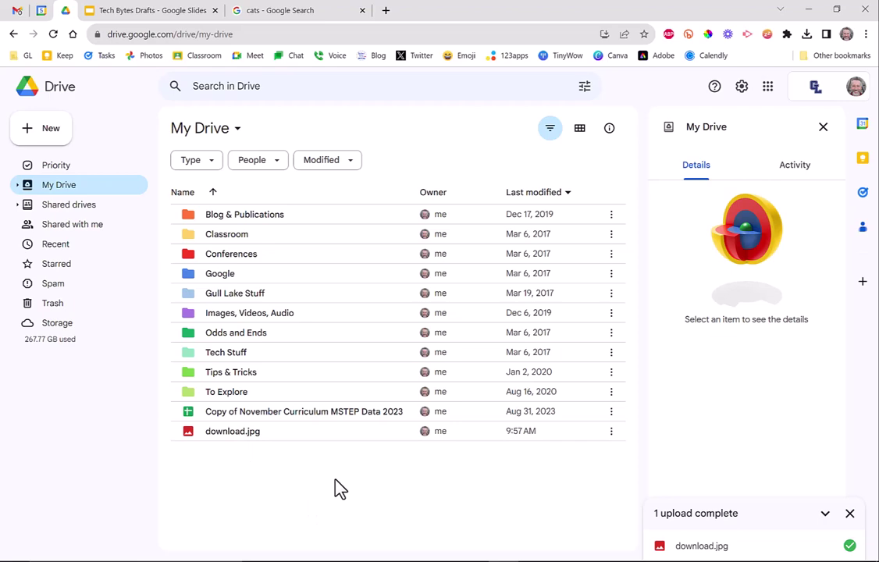
# Drop download.jpg from recent downloads onto the blank slide 3 of Tech Bytes Drafts.
pyautogui.click(152, 10)
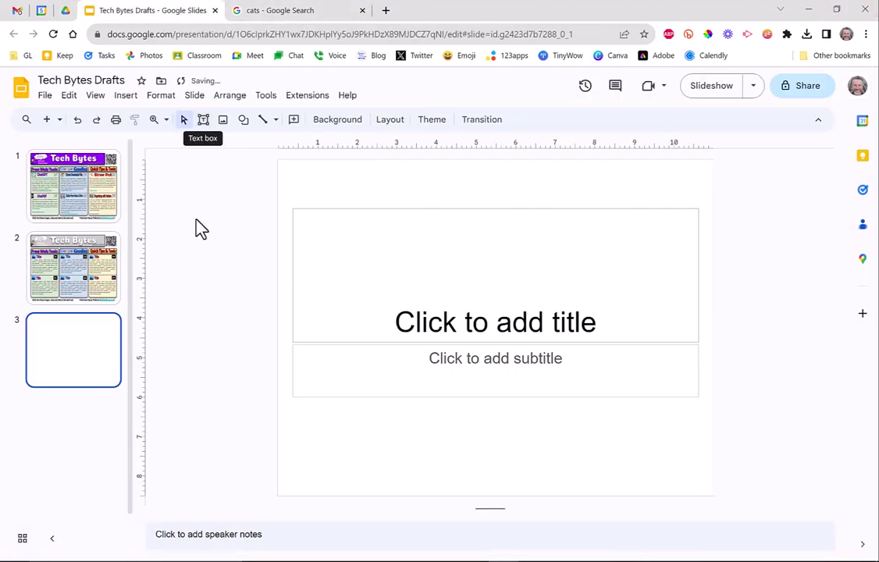
pyautogui.click(807, 34)
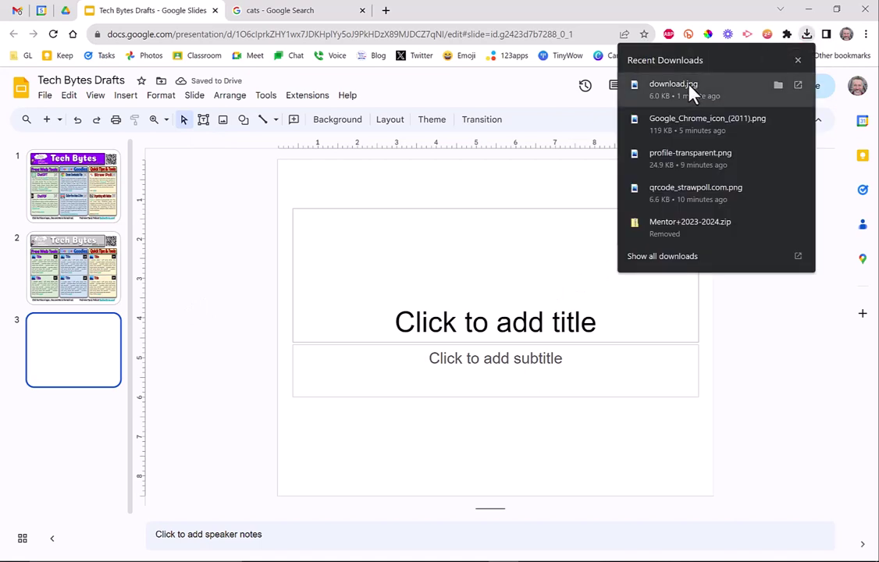
pyautogui.moveTo(691, 91)
pyautogui.mouseDown()
pyautogui.moveTo(401, 422)
pyautogui.moveTo(392, 402)
pyautogui.moveTo(419, 300)
pyautogui.mouseUp()
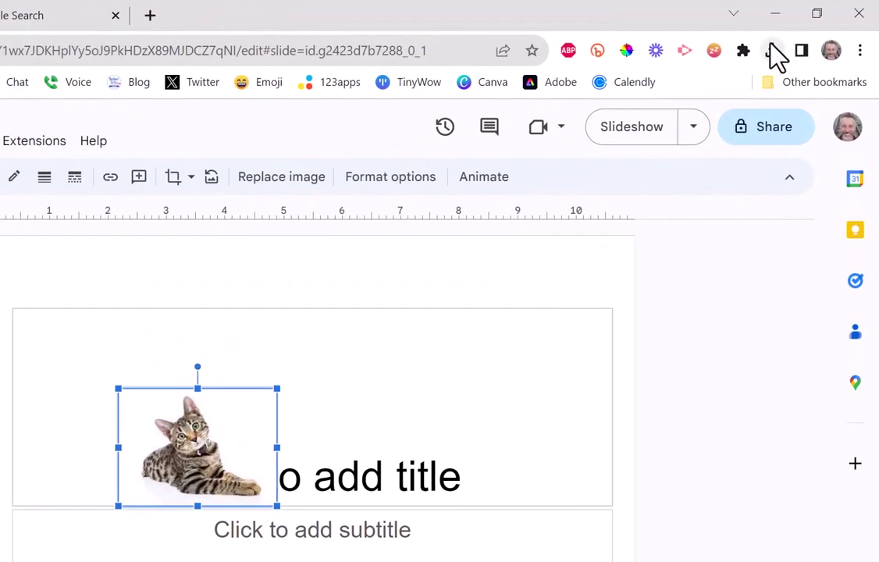
# Open Chrome's Downloads page from the main menu, showing download.jpg under Today.
pyautogui.click(859, 51)
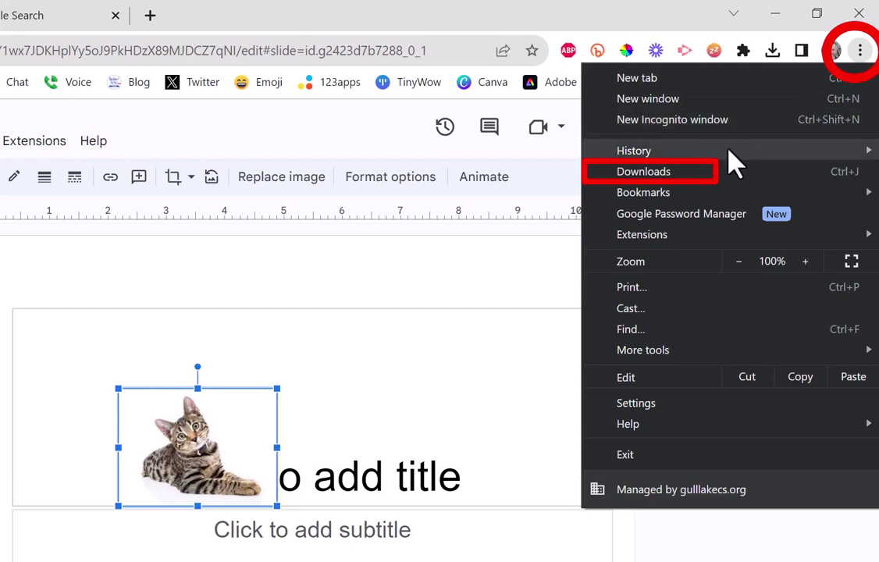
pyautogui.click(706, 175)
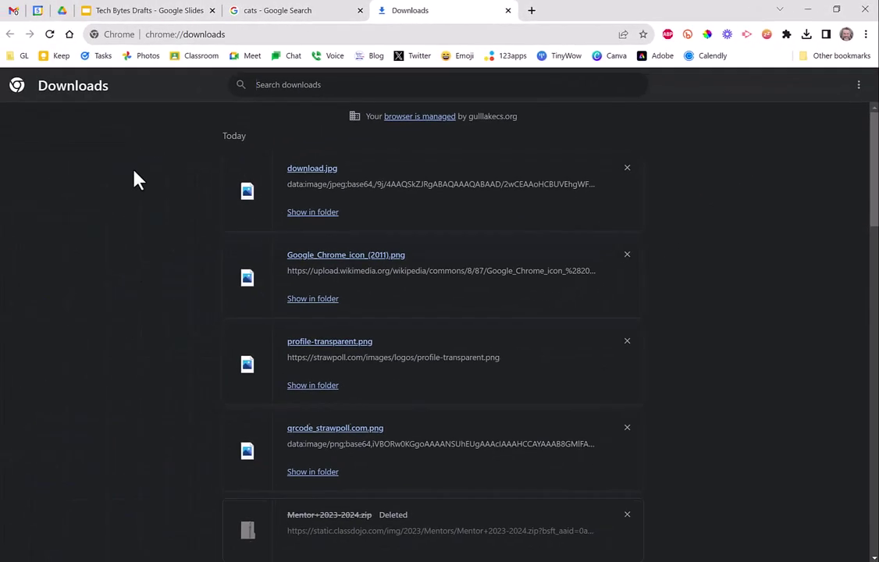
pyautogui.scroll(-3, 382, 336)
pyautogui.scroll(-5, 367, 374)
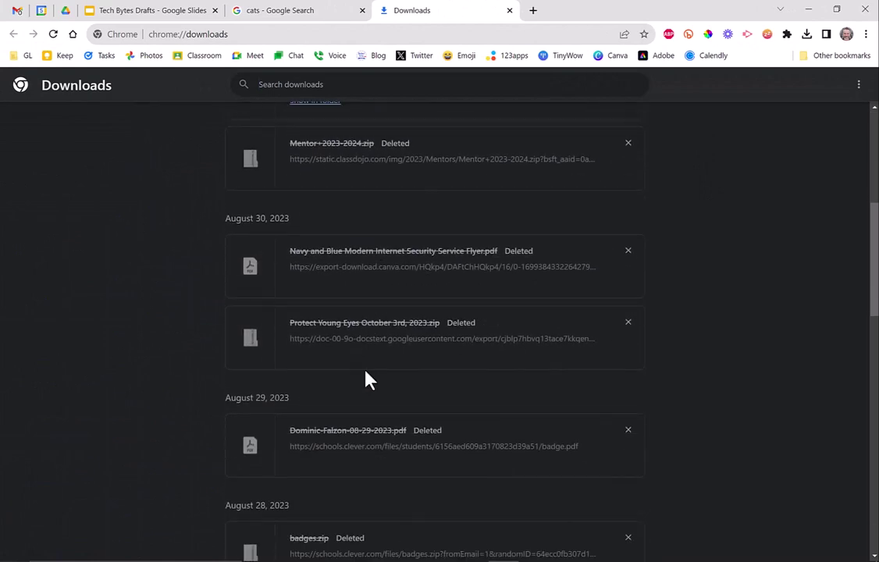
pyautogui.scroll(8, 368, 382)
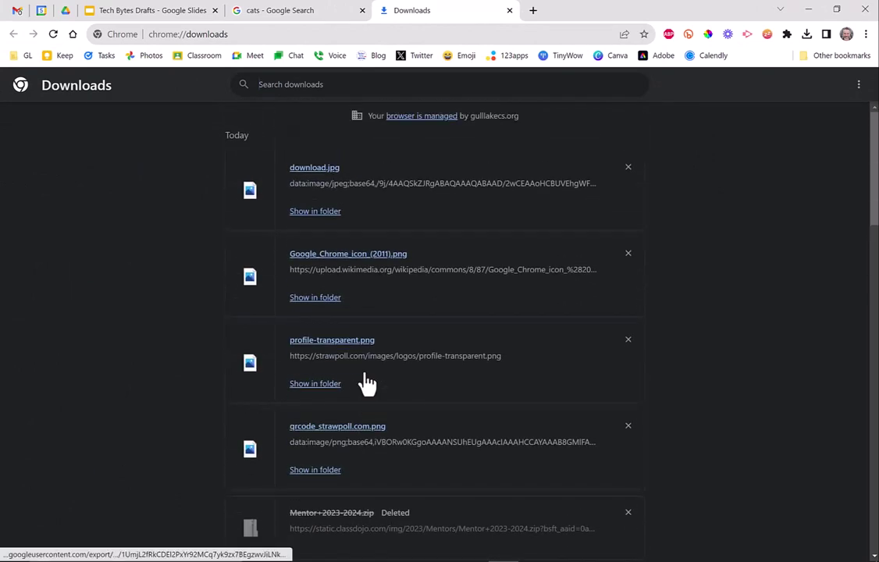
# Drag download.jpg from the Explorer Downloads folder onto slide 3, below the subtitle.
pyautogui.click(315, 212)
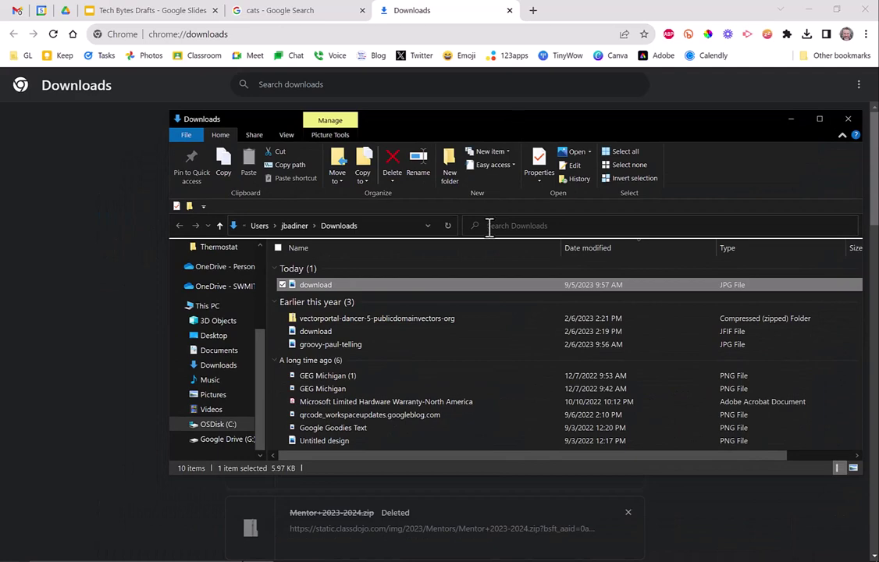
pyautogui.click(139, 11)
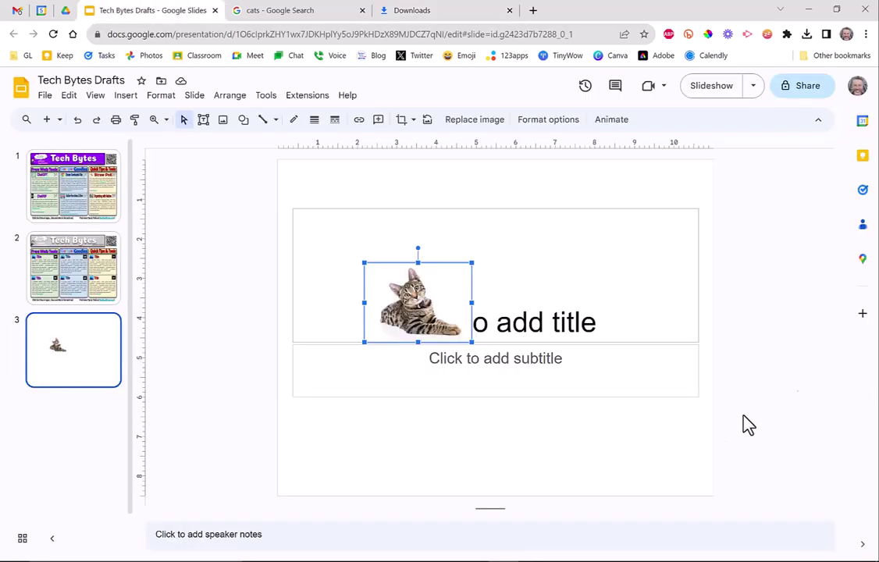
pyautogui.hotkey('alt', 'Tab')
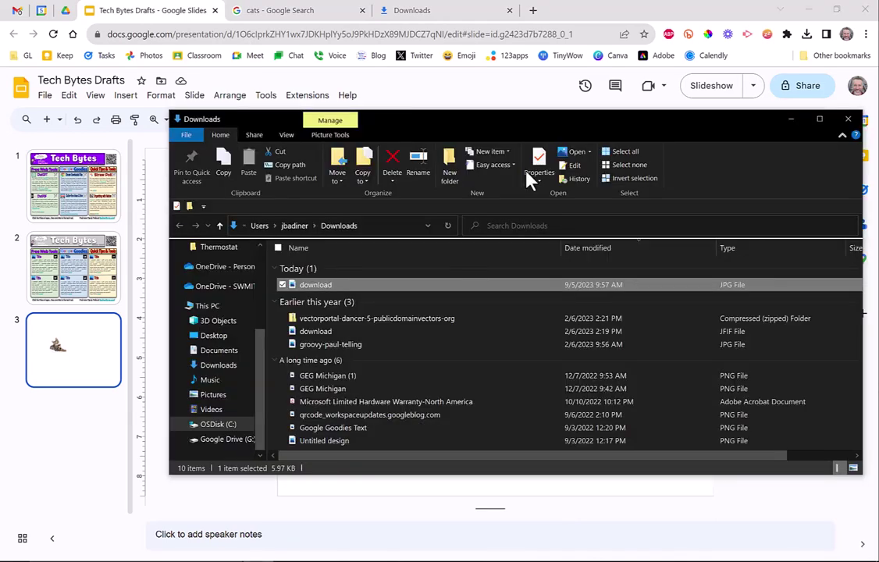
pyautogui.moveTo(306, 286); pyautogui.dragTo(366, 503)
pyautogui.moveTo(340, 445); pyautogui.dragTo(459, 404)
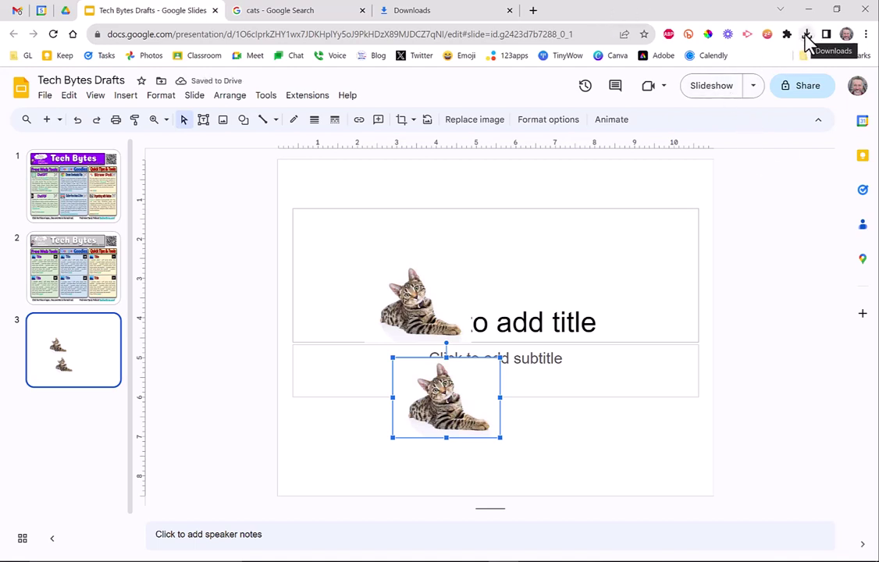
pyautogui.click(866, 35)
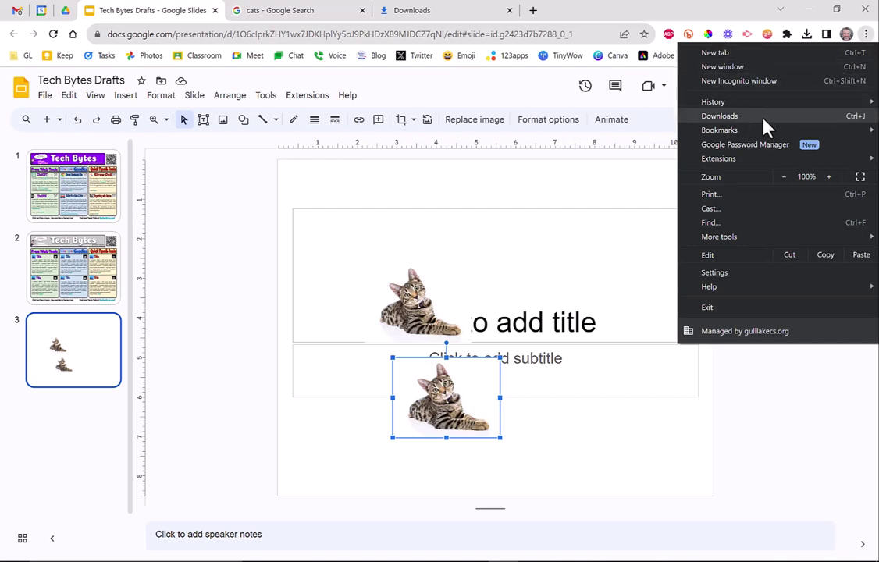
pyautogui.moveTo(719, 130)
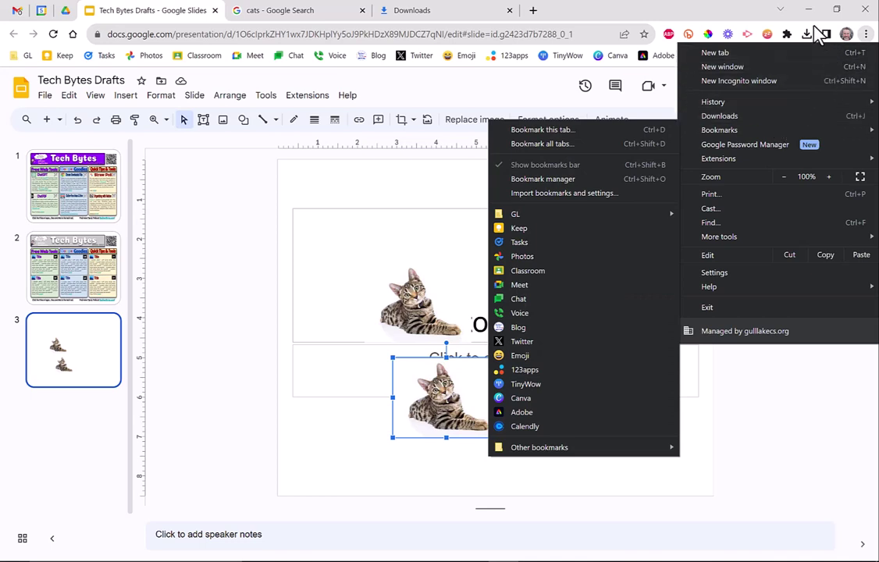
pyautogui.click(819, 35)
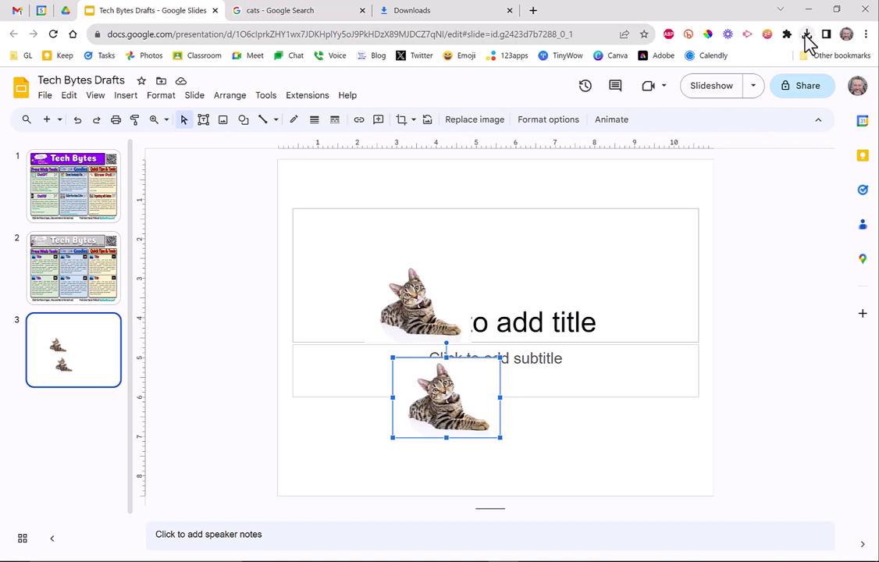
pyautogui.click(865, 34)
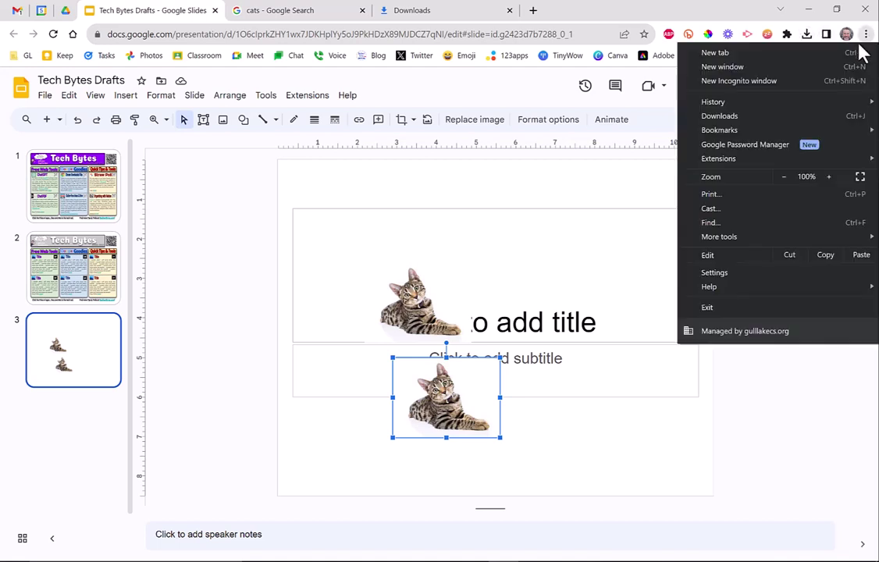
pyautogui.click(695, 15)
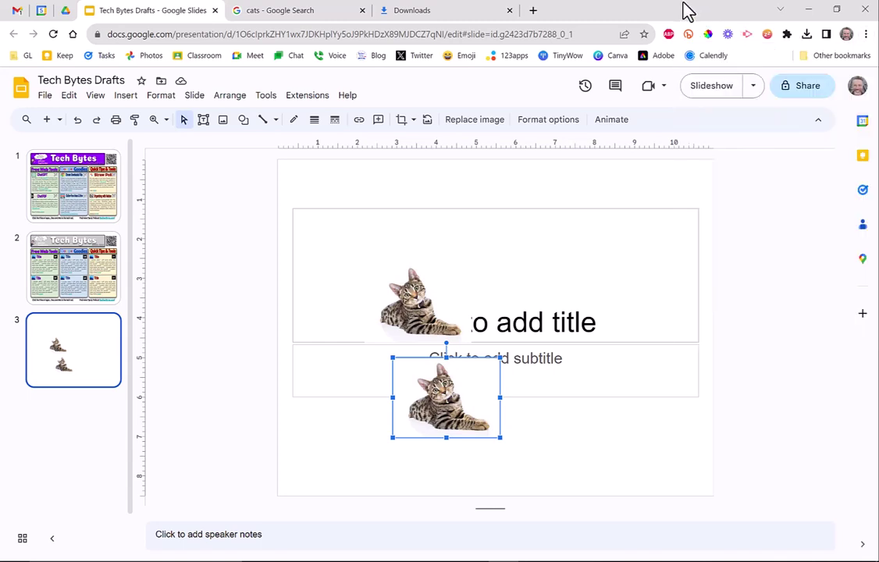